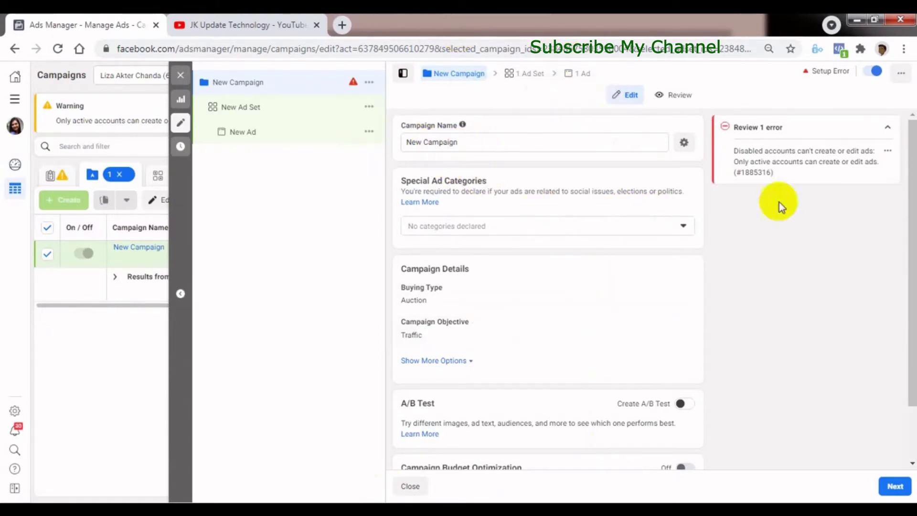
Keep the traffic campaign's settings as they are and continue to the New Ad Set settings
drag(903, 272, 903, 351)
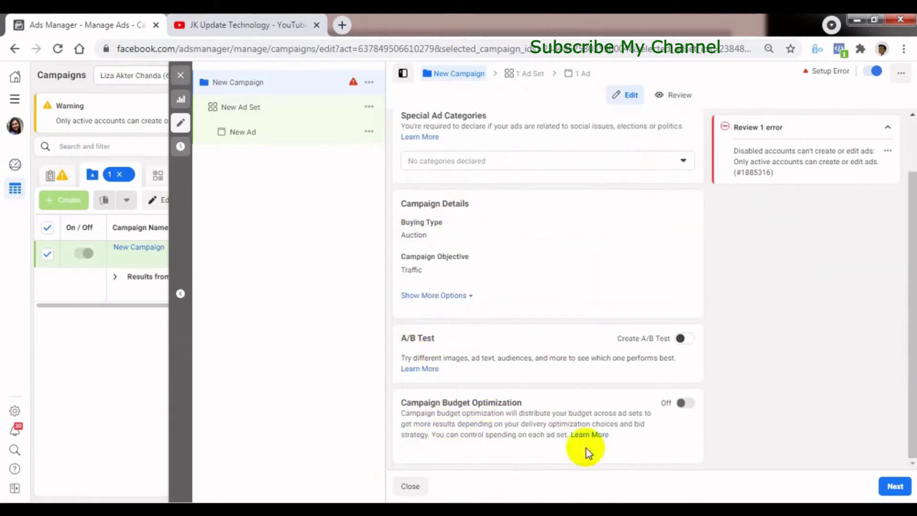
click(206, 25)
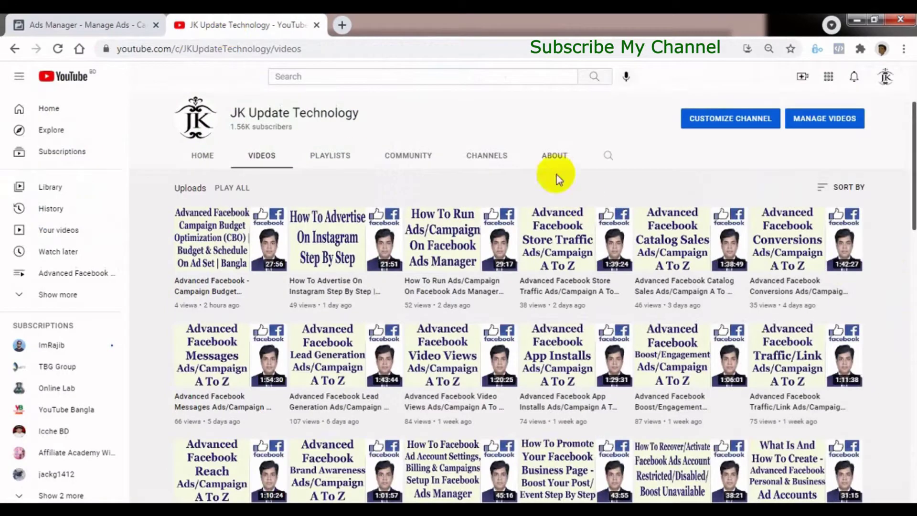
click(134, 25)
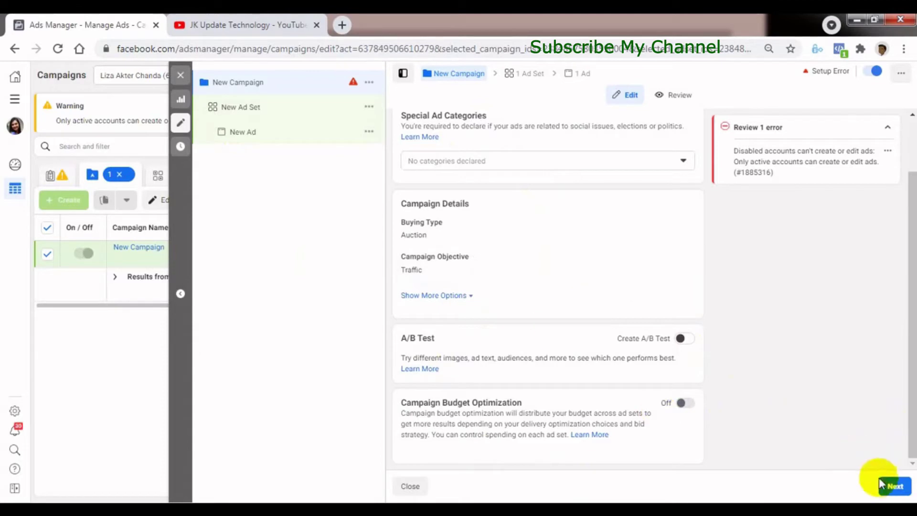
click(895, 486)
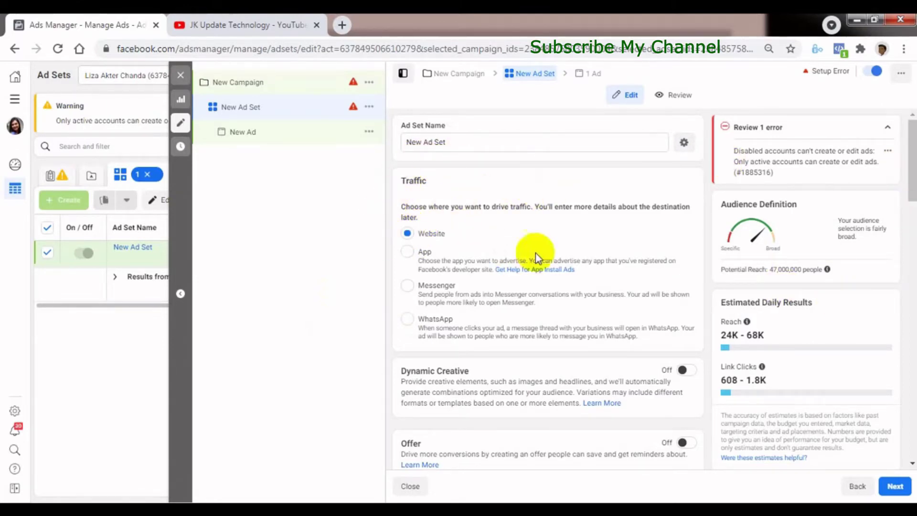
Switch the ad set to Manual Placements and limit its devices to Mobile by excluding Desktop
drag(903, 179, 896, 418)
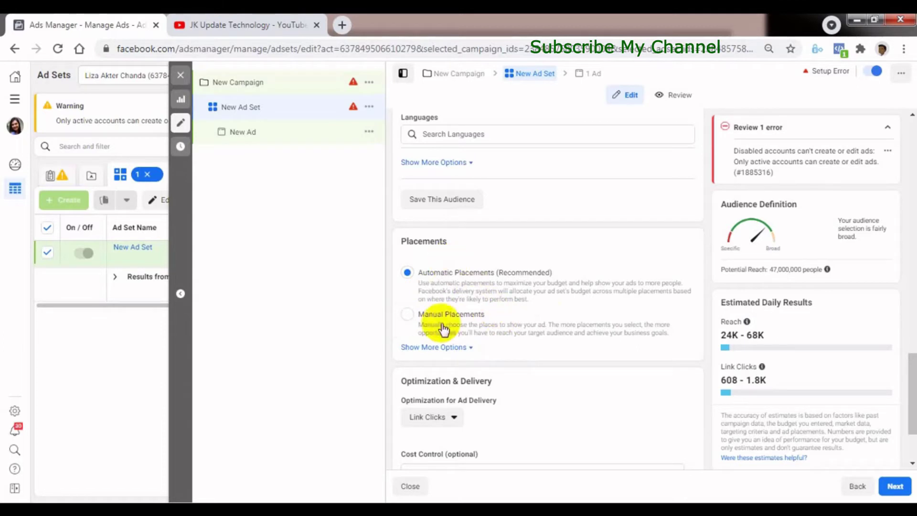
click(407, 318)
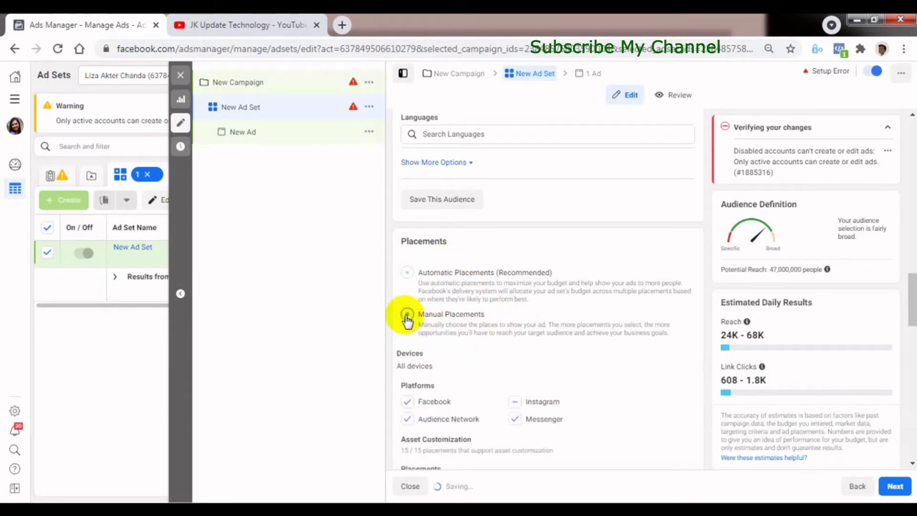
scroll(912, 301, down, 1)
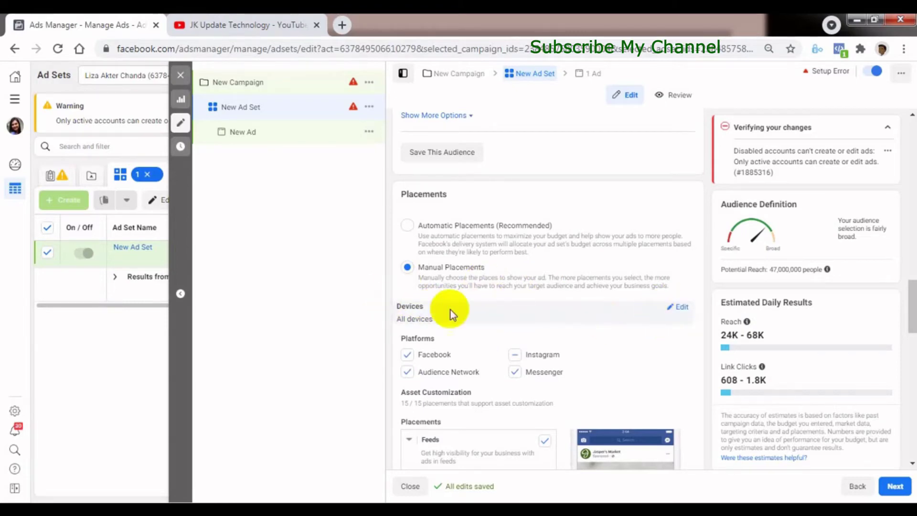
click(679, 307)
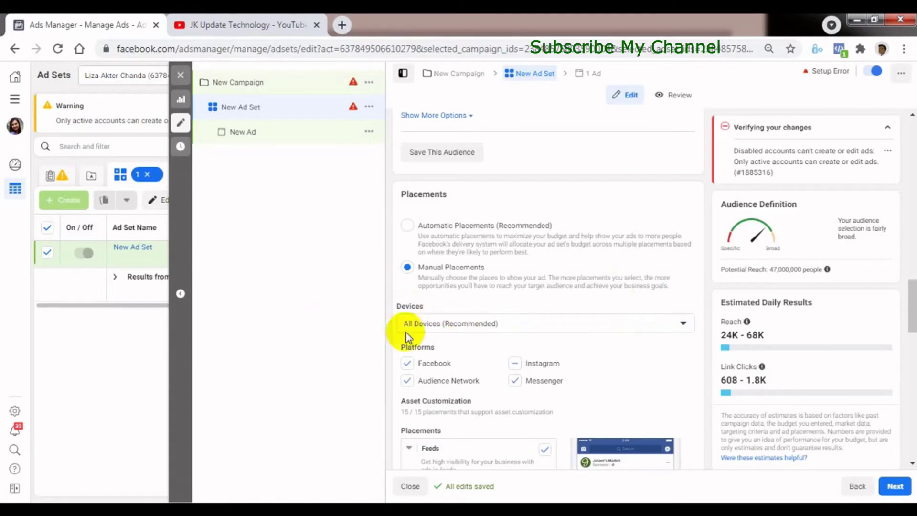
click(436, 327)
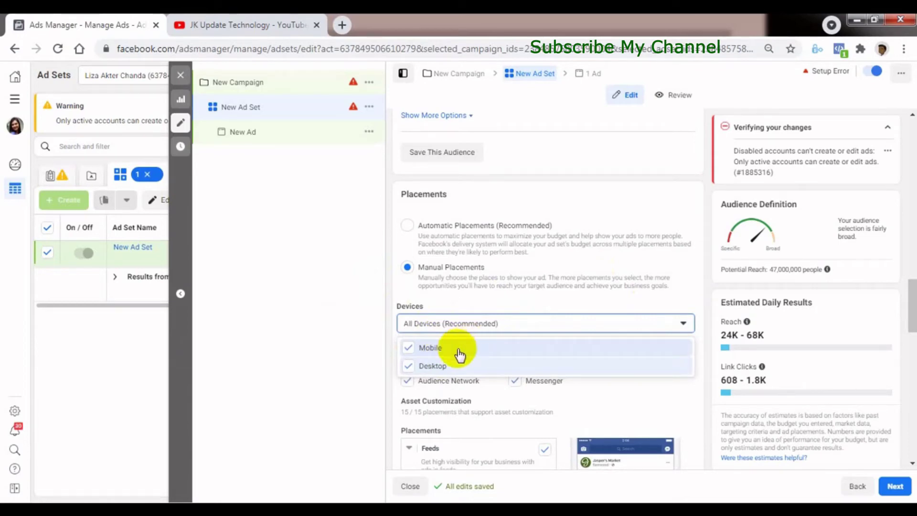
click(409, 367)
click(366, 324)
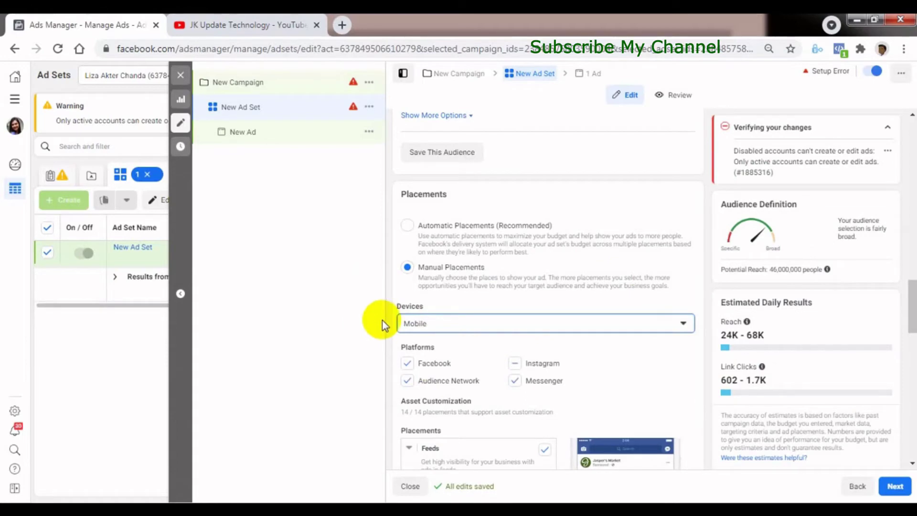
click(492, 328)
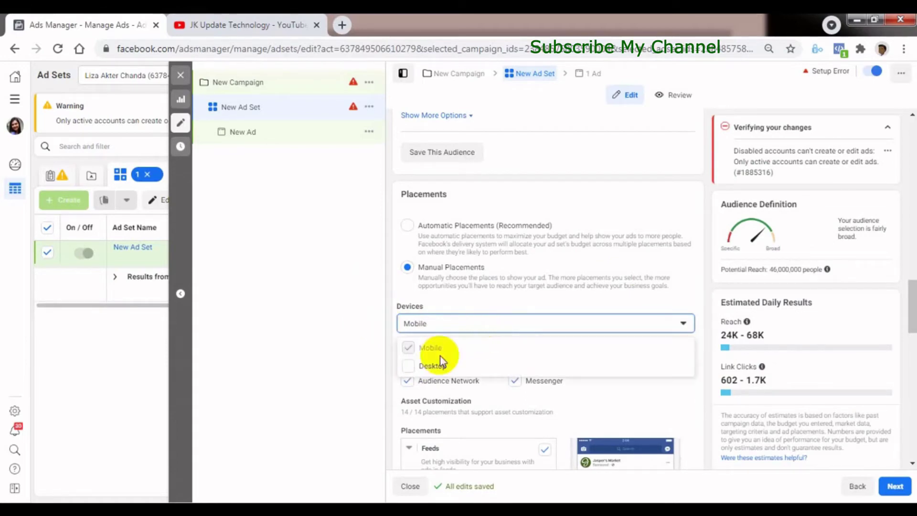
click(359, 325)
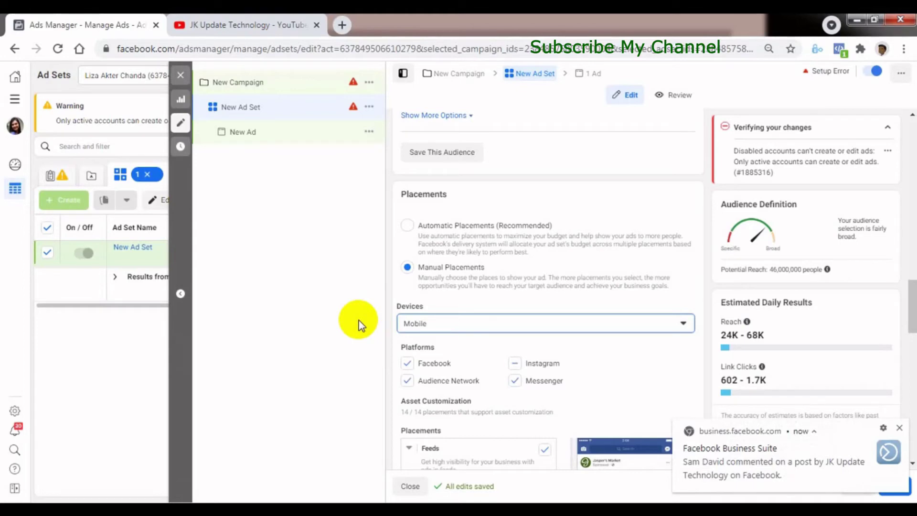
click(899, 428)
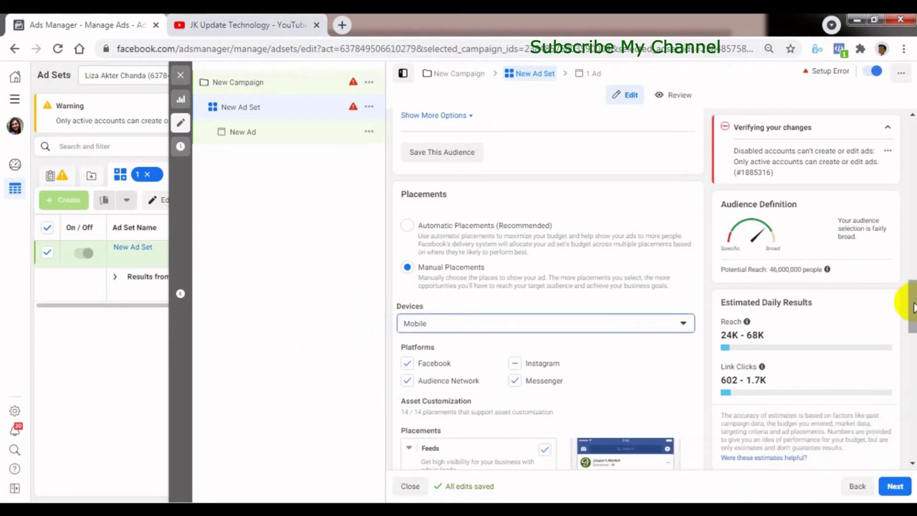
scroll(912, 308, down, 3)
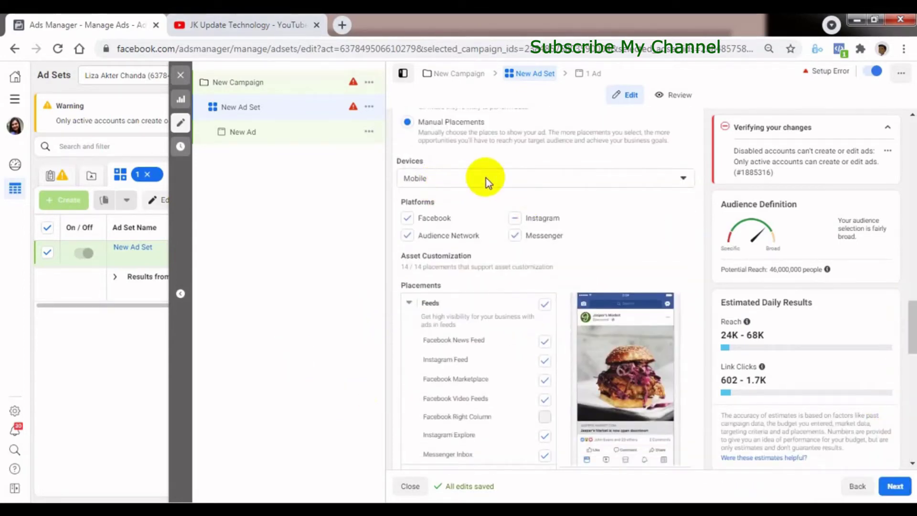
click(486, 179)
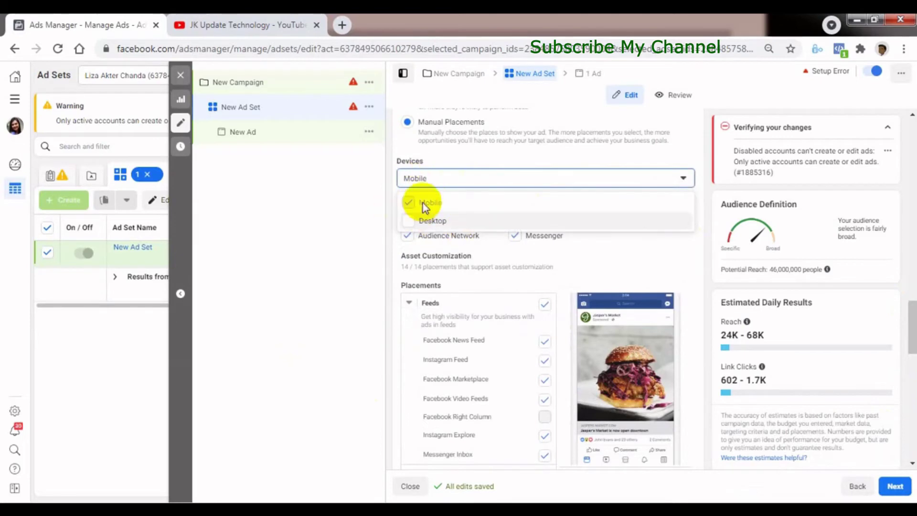
click(371, 245)
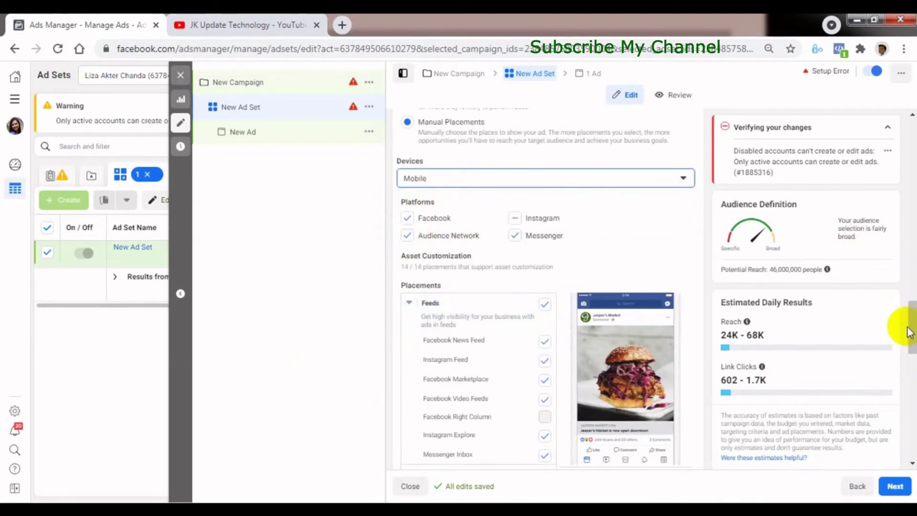
Deselect the Audience Network, Facebook and Instagram platforms so only Messenger is kept for the ad set's placements
scroll(906, 325, up, 1)
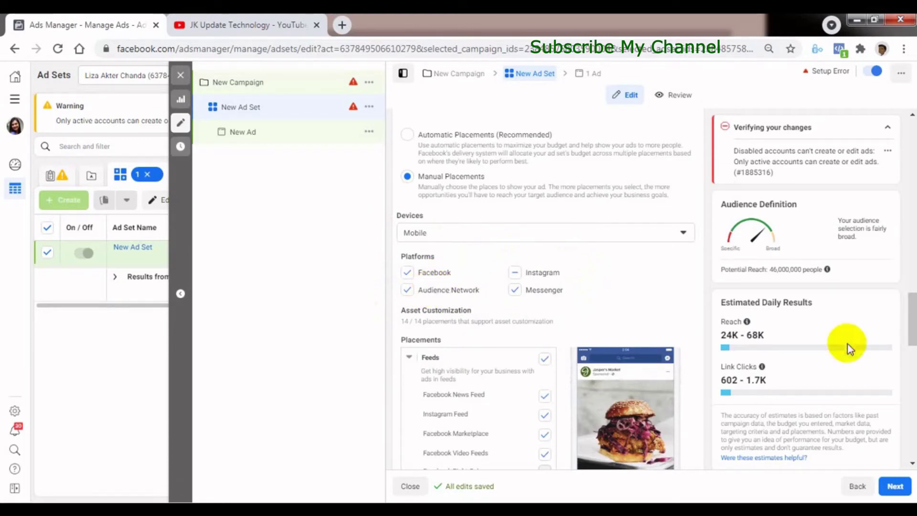
scroll(909, 329, down, 2)
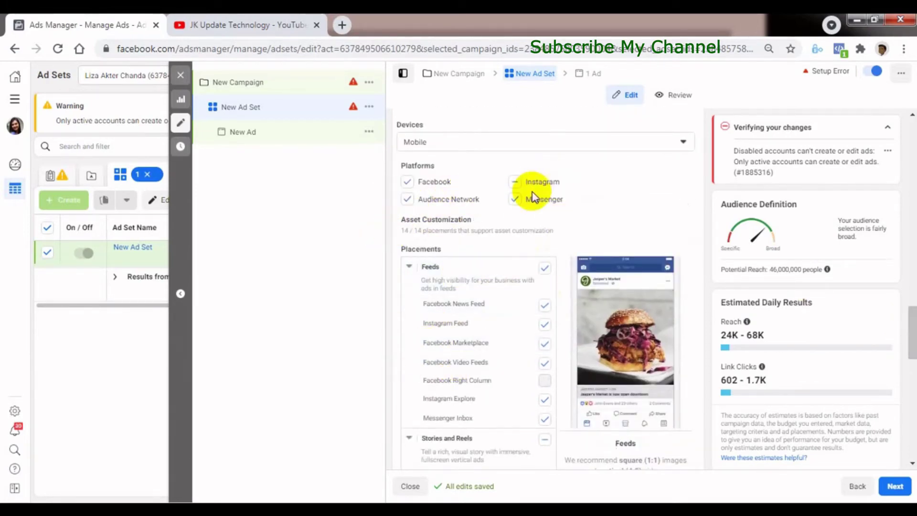
click(416, 200)
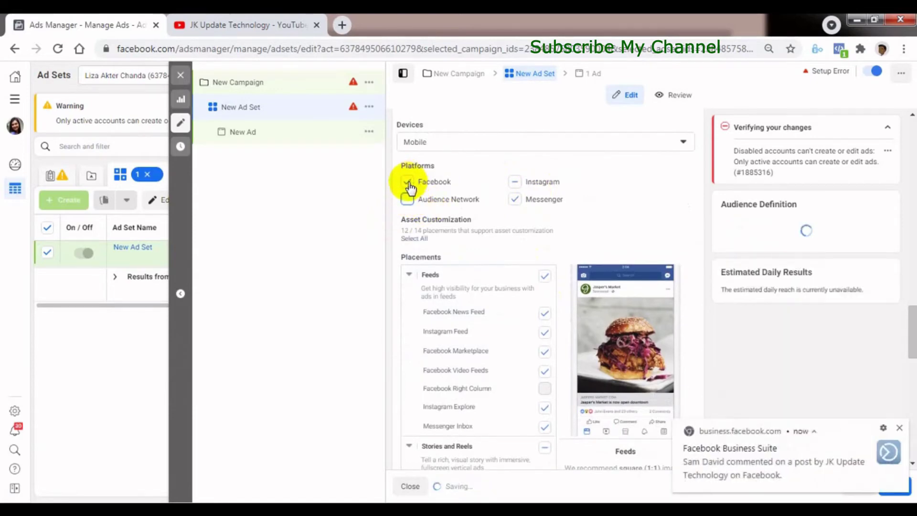
click(408, 185)
click(514, 182)
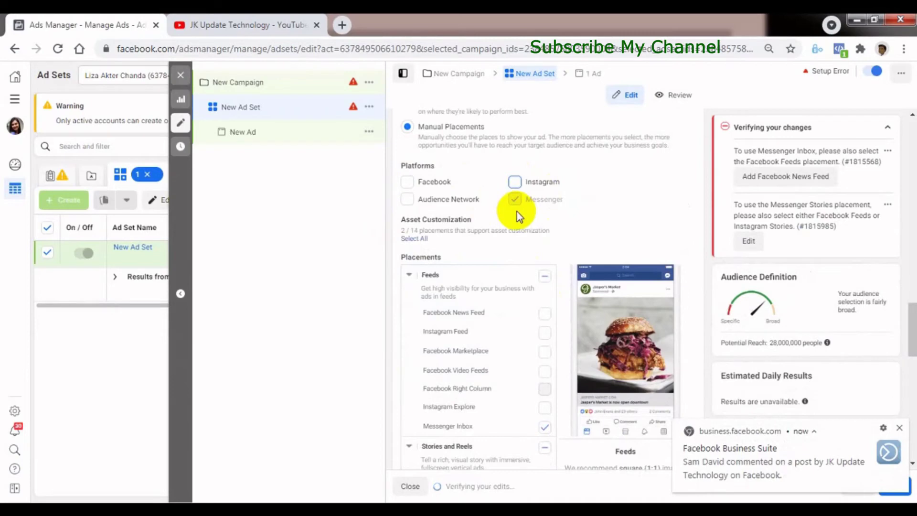
click(899, 428)
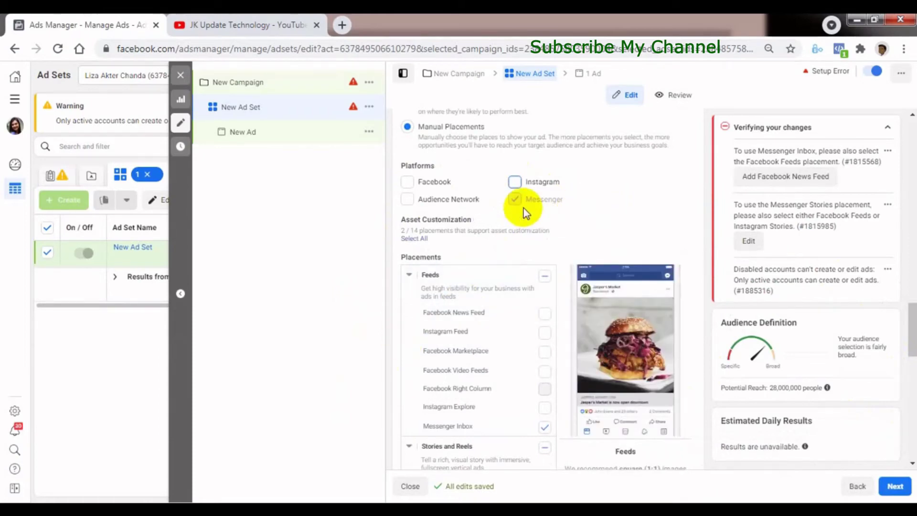
Exclude Messenger Stories from the Stories and Reels placements
mouse_move(912, 337)
mouse_down()
mouse_move(908, 379)
mouse_move(907, 348)
mouse_up()
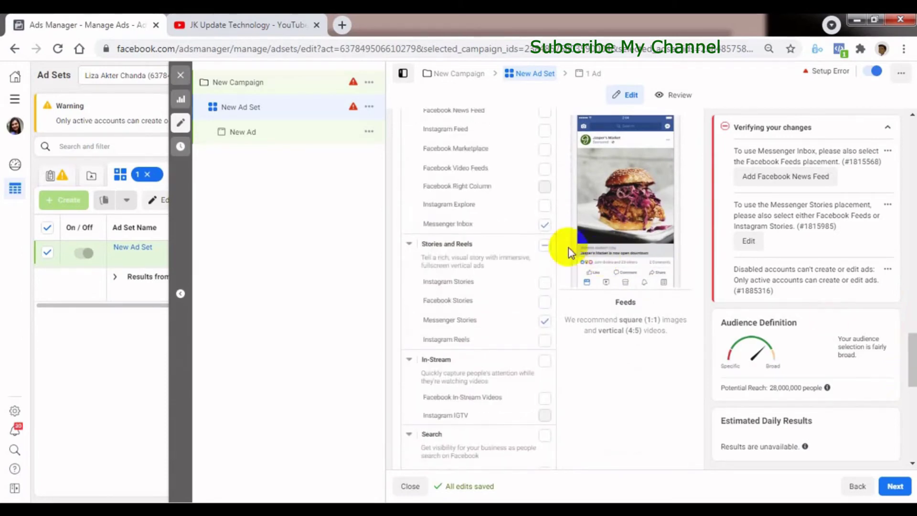
mouse_move(403, 230)
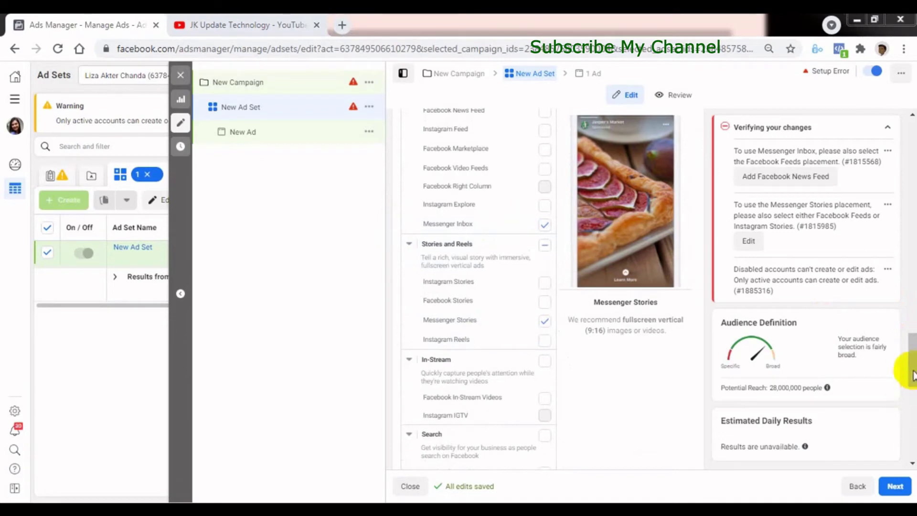
drag(912, 388, 900, 365)
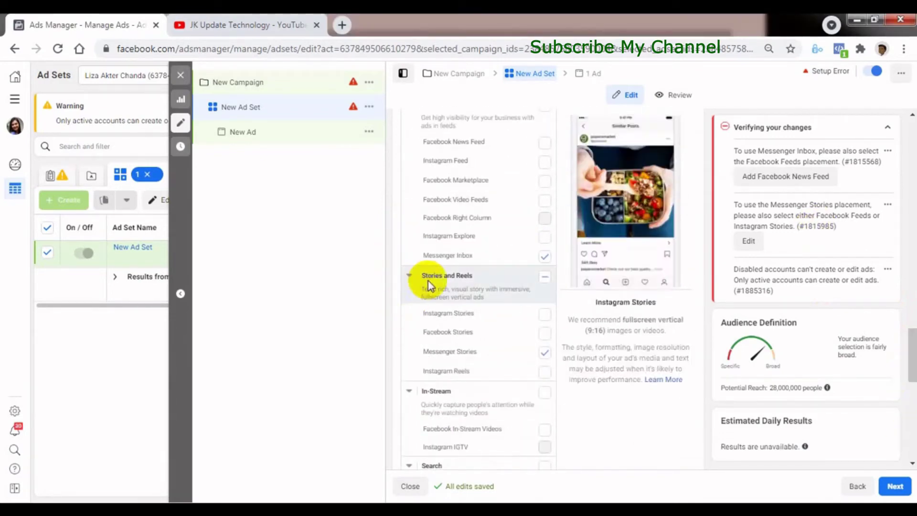
click(544, 353)
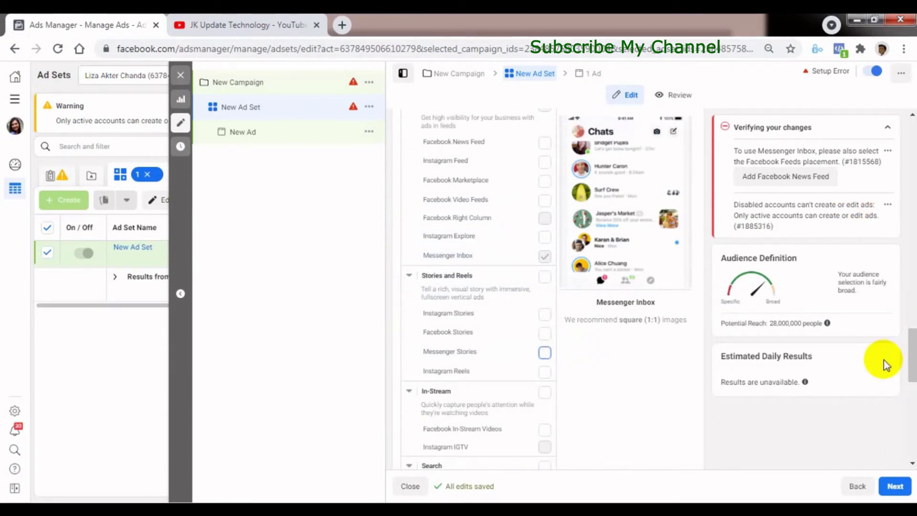
mouse_move(911, 363)
mouse_down()
mouse_move(909, 319)
mouse_move(907, 354)
mouse_up()
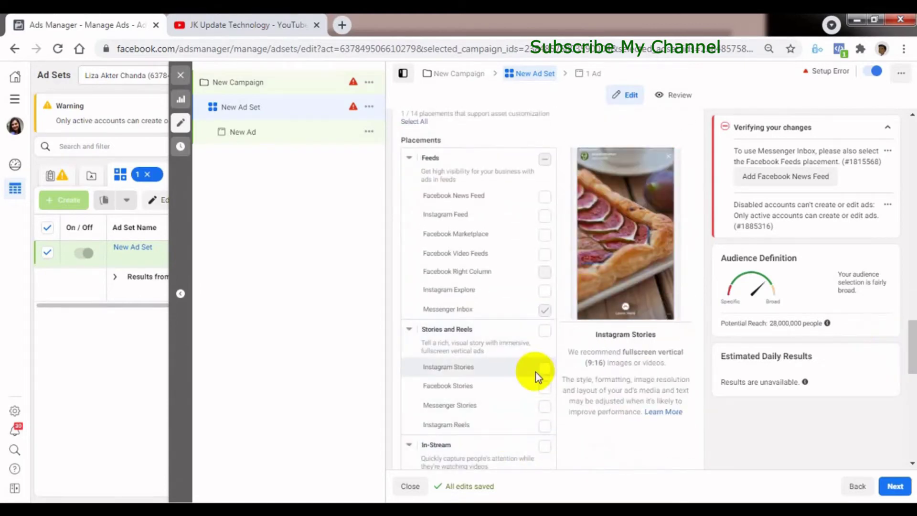
Select the Audience Network and Facebook platforms again for the ad set's manual placements
drag(907, 352, 911, 321)
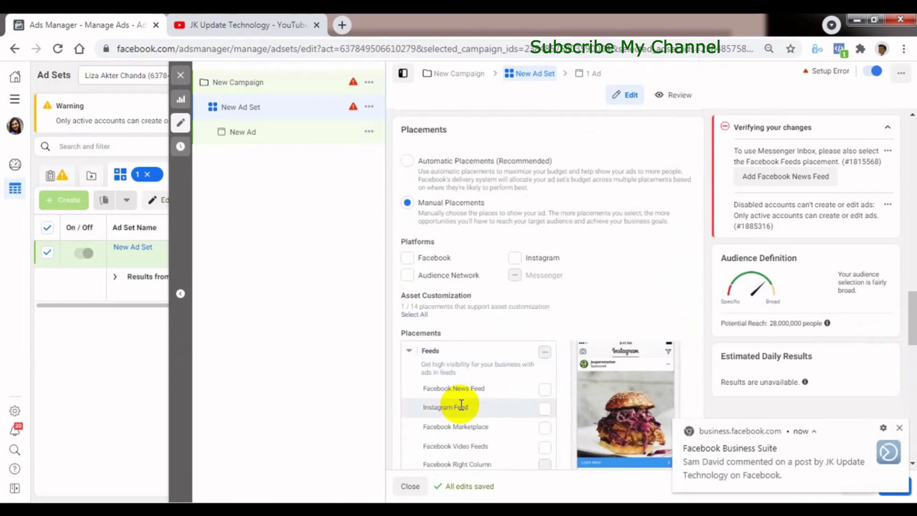
click(900, 427)
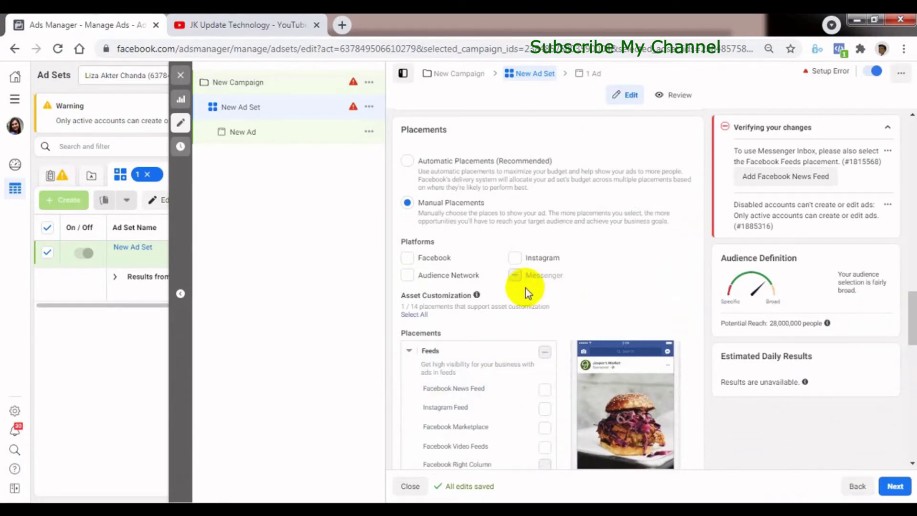
click(407, 275)
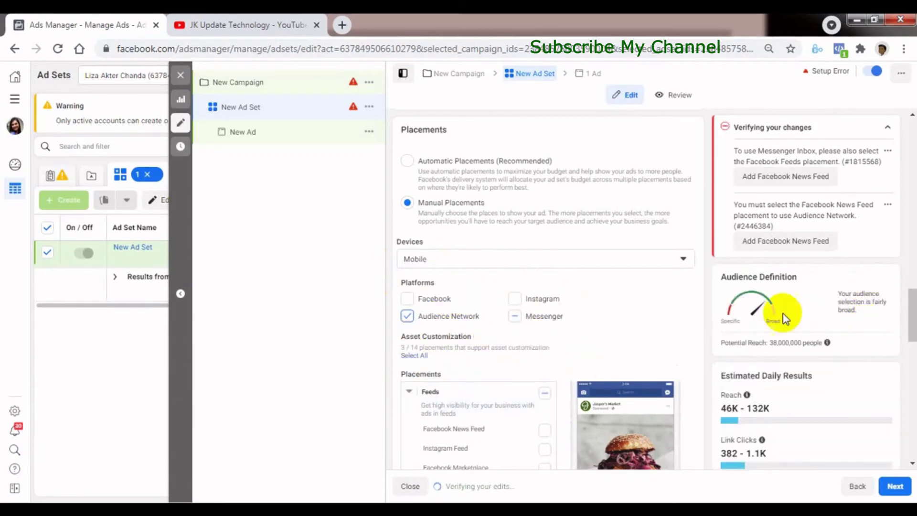
click(899, 428)
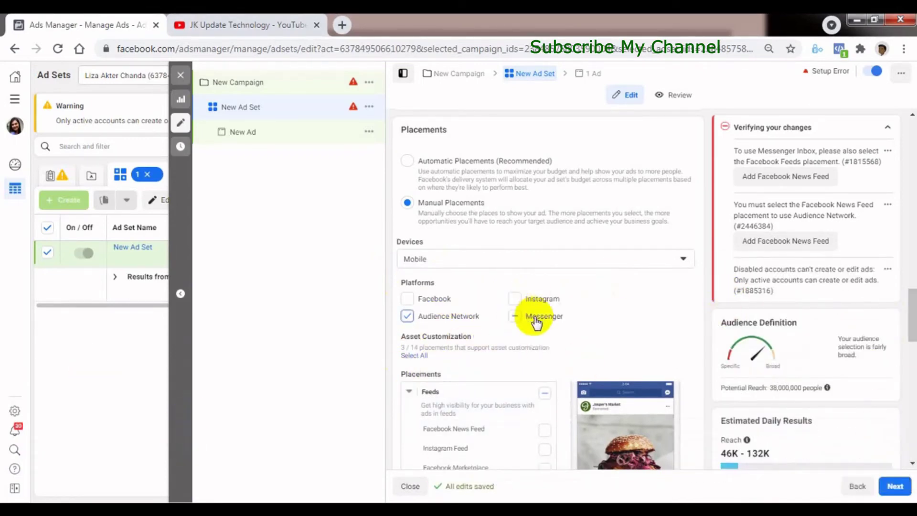
click(407, 299)
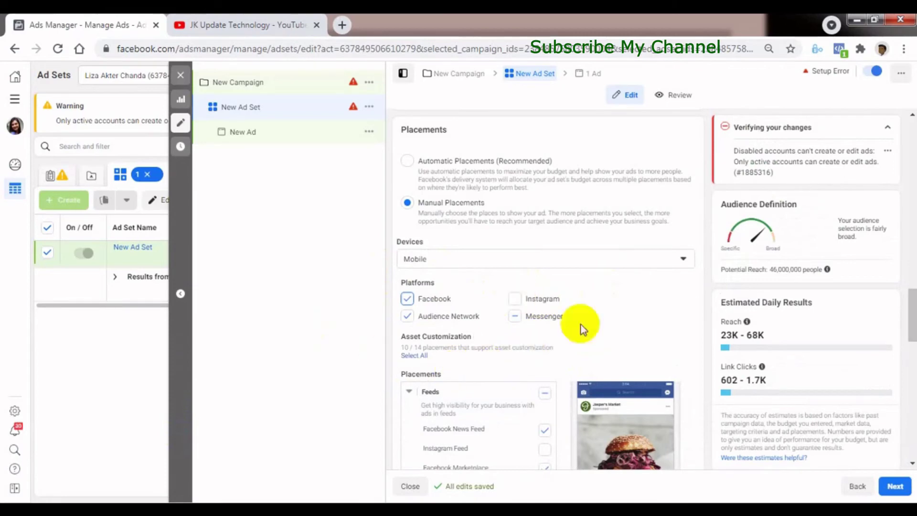
Add the Instagram platform back to the ad set's manual placements
drag(911, 325, 908, 345)
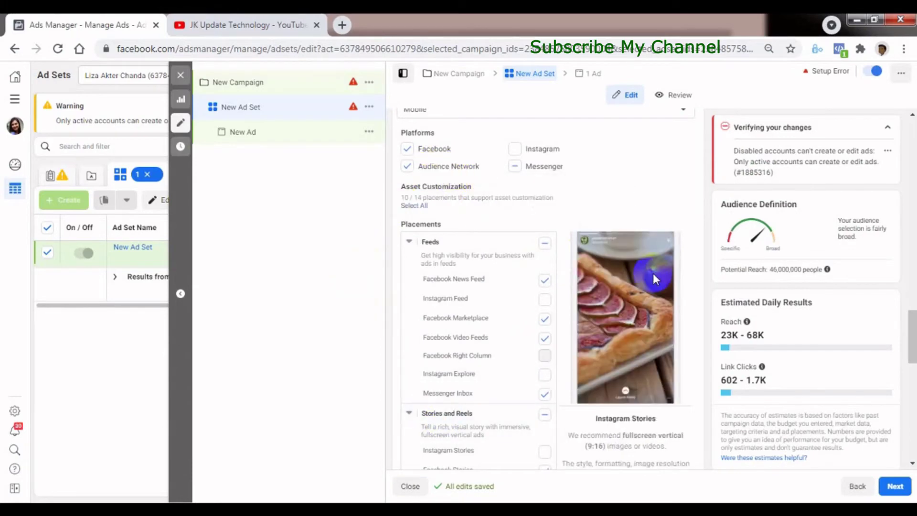
drag(911, 334, 911, 340)
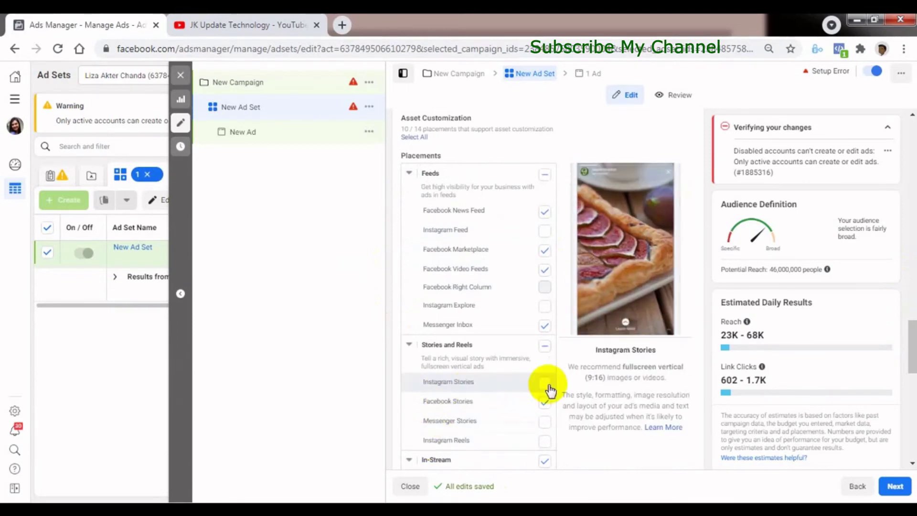
drag(911, 347, 910, 328)
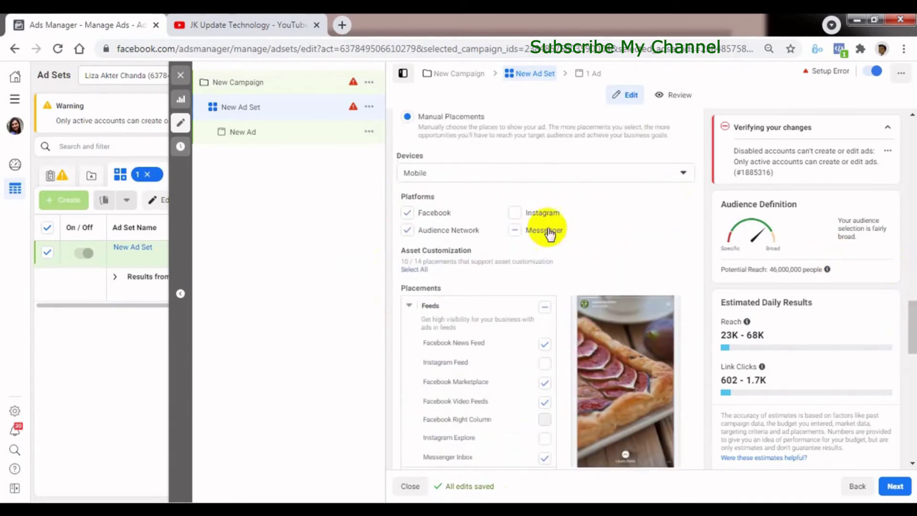
click(514, 213)
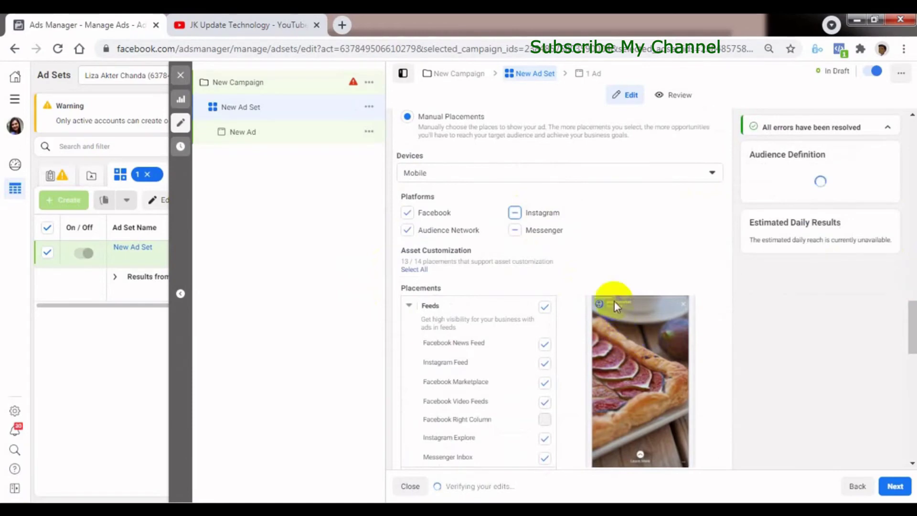
Look through the placements from Feeds to Apps and Sites and show the additional options for mobile devices, operating systems and skippable ads
scroll(897, 328, down, 1)
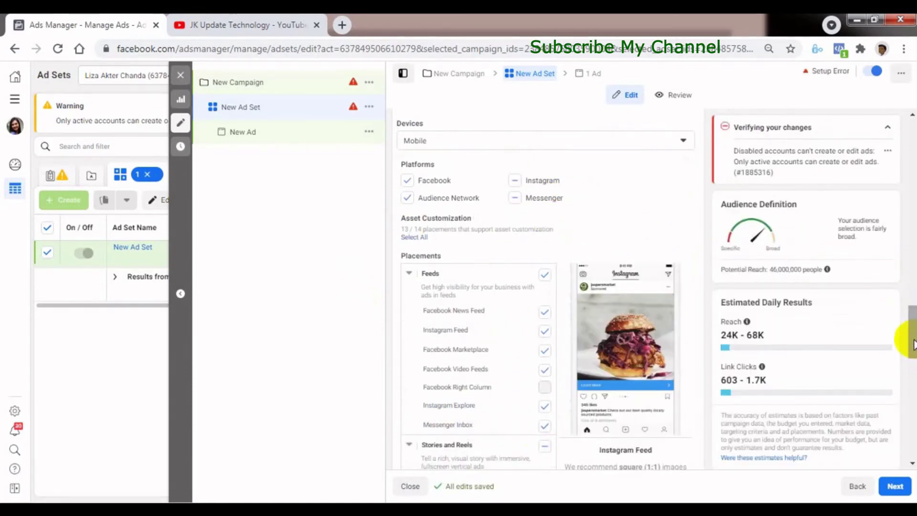
scroll(907, 348, down, 2)
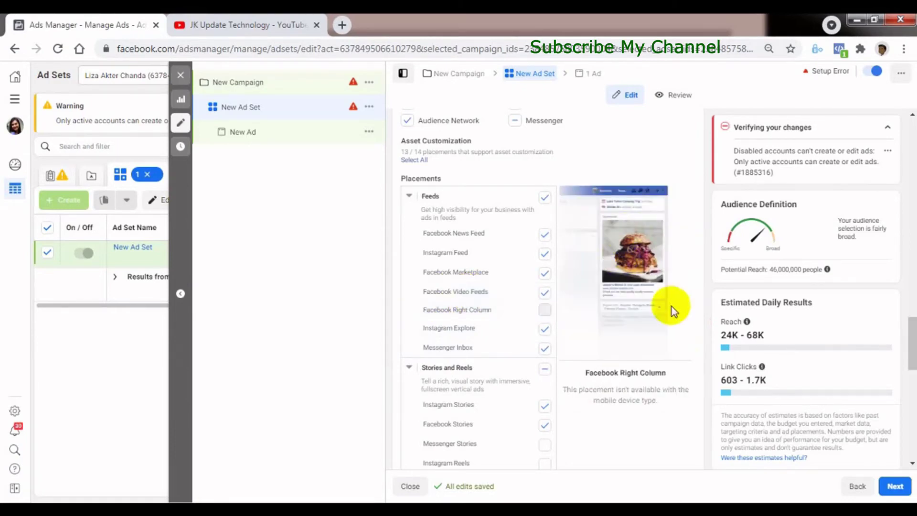
scroll(909, 358, down, 2)
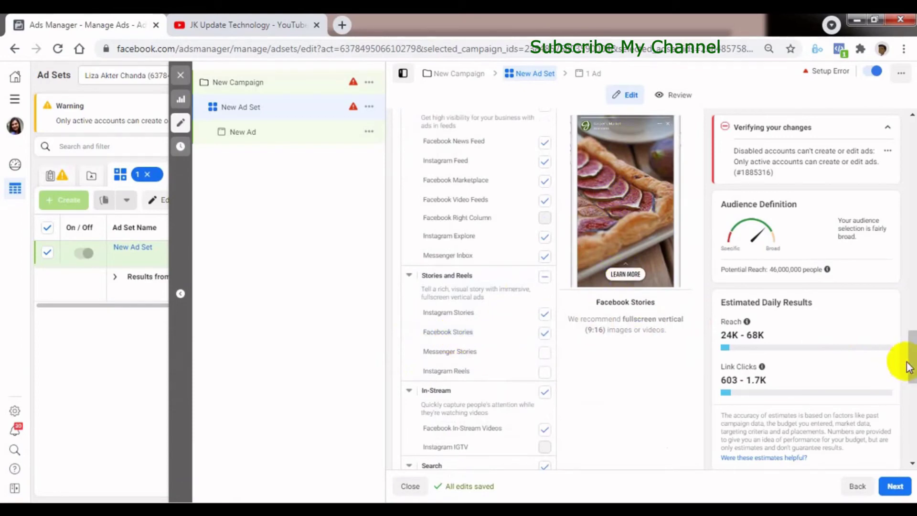
scroll(907, 365, down, 3)
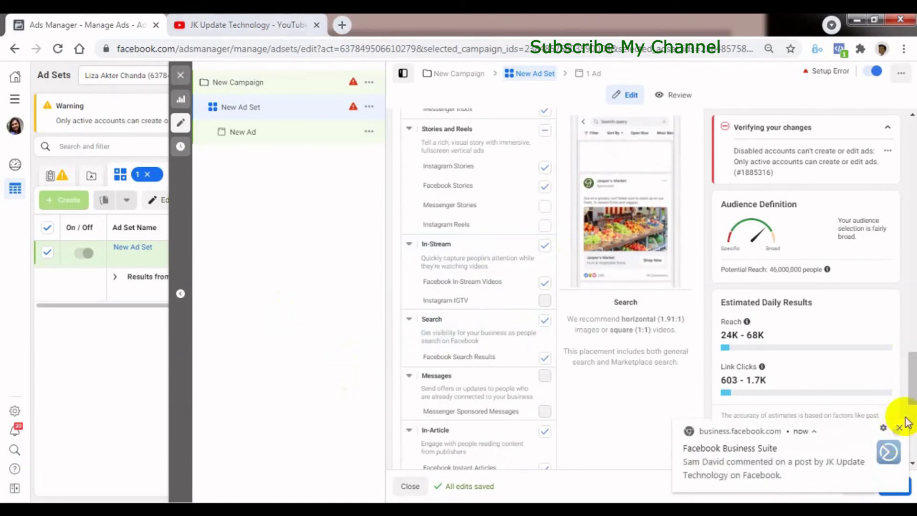
scroll(908, 382, down, 3)
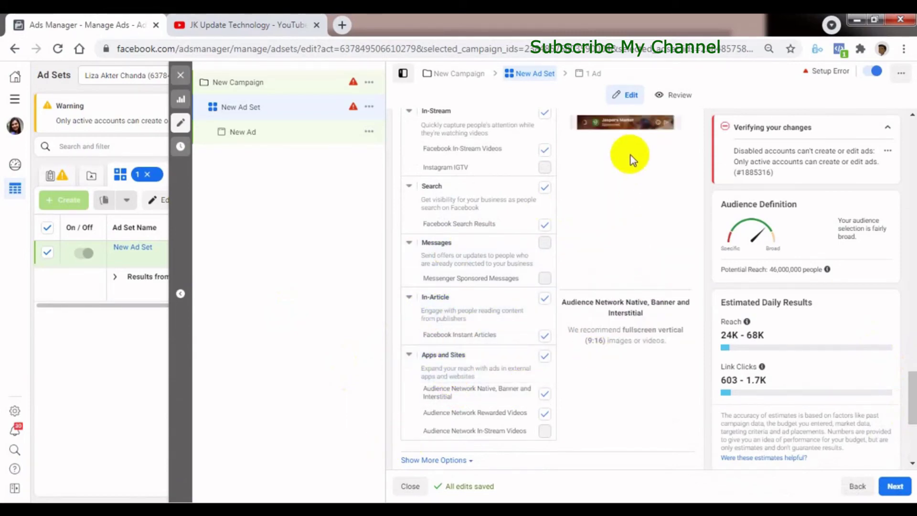
drag(910, 390, 910, 394)
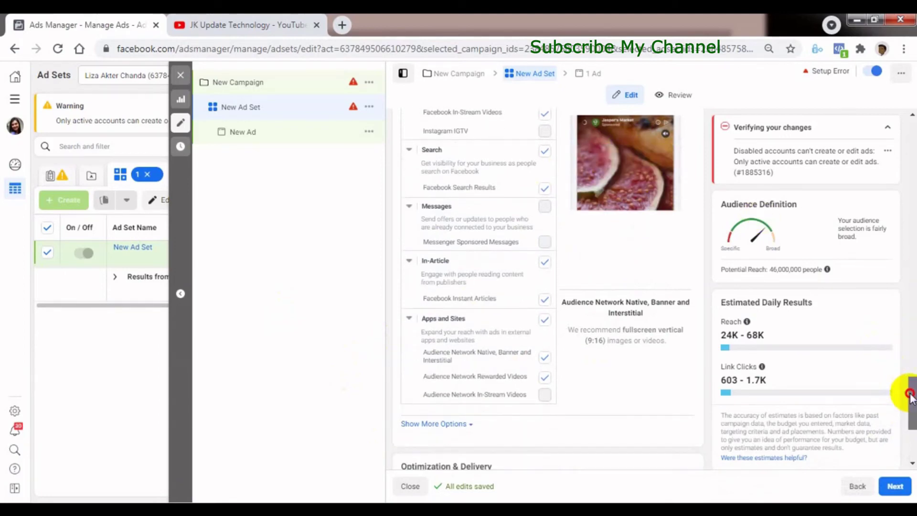
click(435, 424)
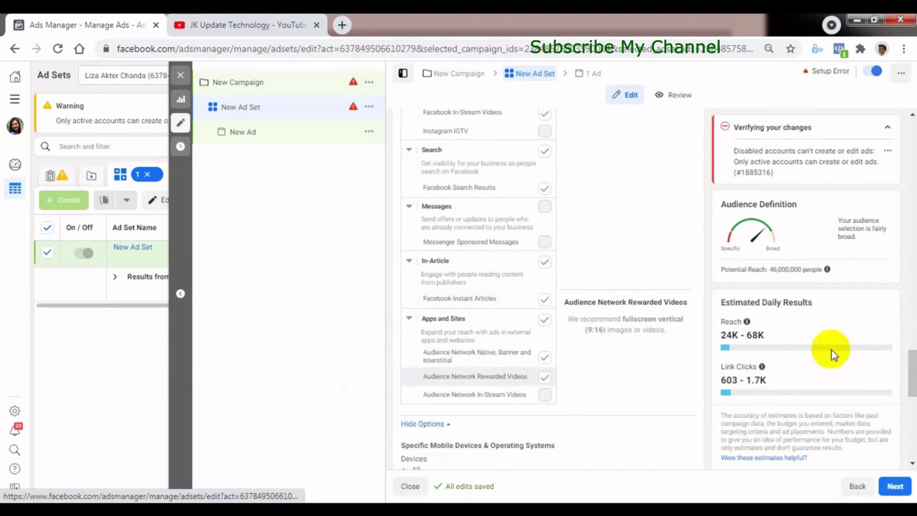
scroll(906, 383, down, 3)
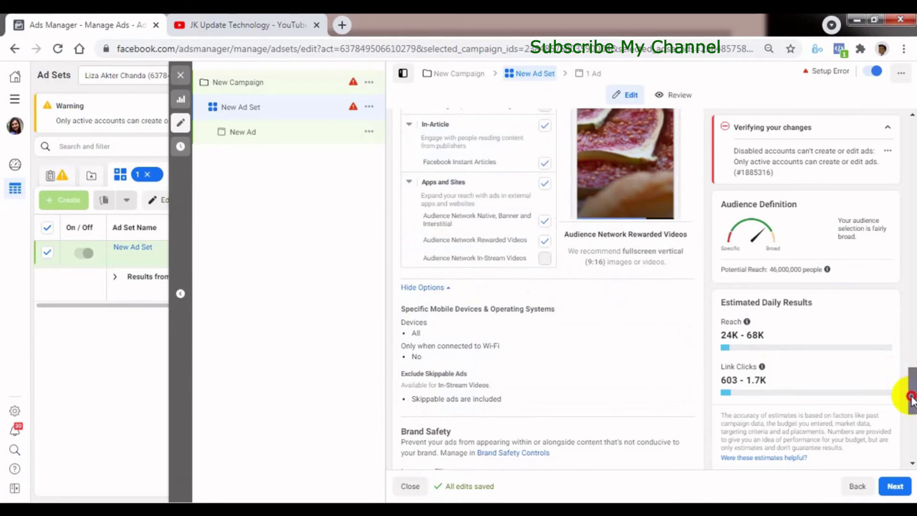
Compare the ad set's selected platforms with the individual placements under Feeds and under Stories and Reels
drag(910, 398, 910, 309)
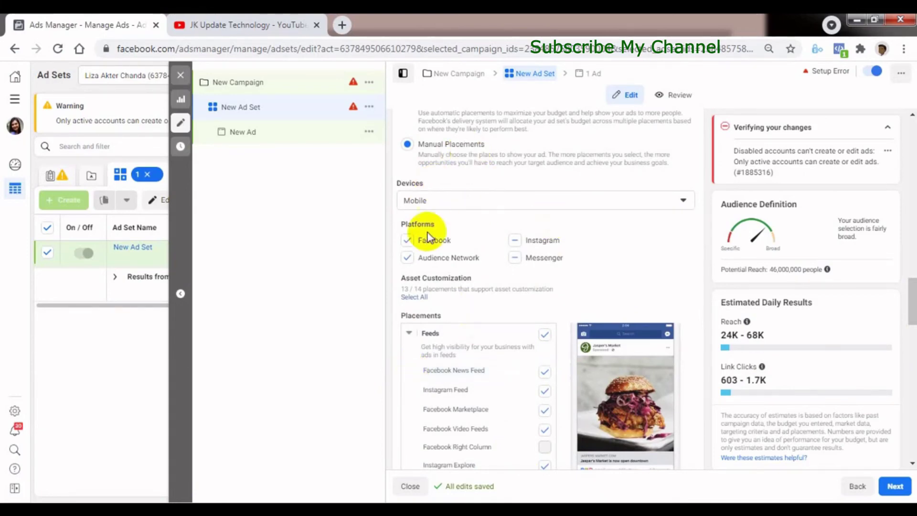
drag(910, 312, 910, 342)
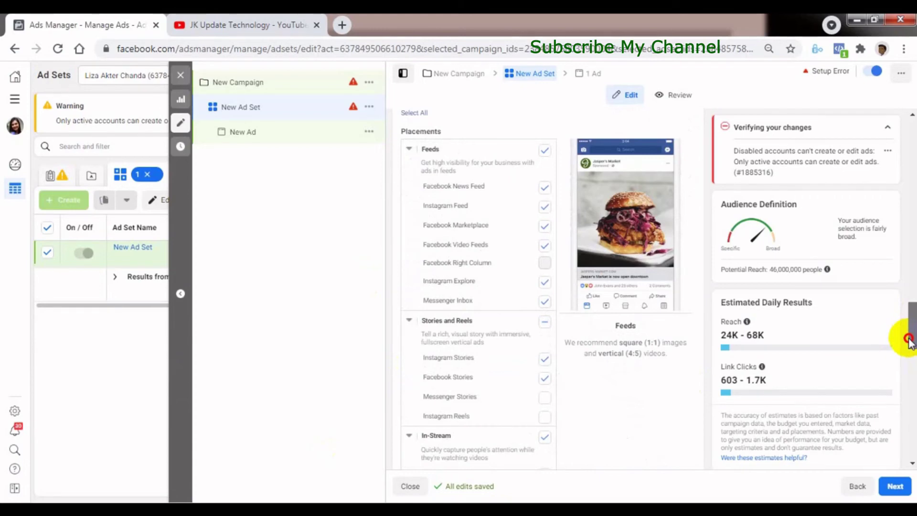
drag(909, 341, 910, 310)
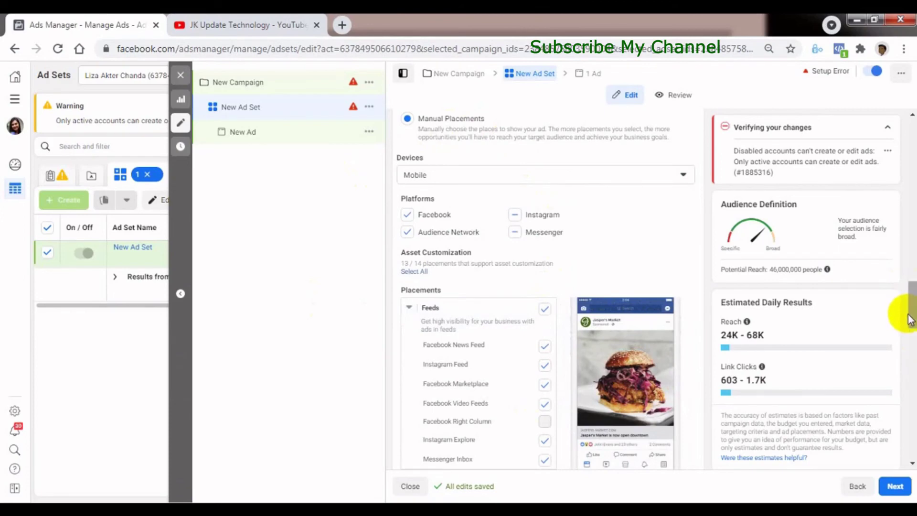
drag(908, 314, 910, 304)
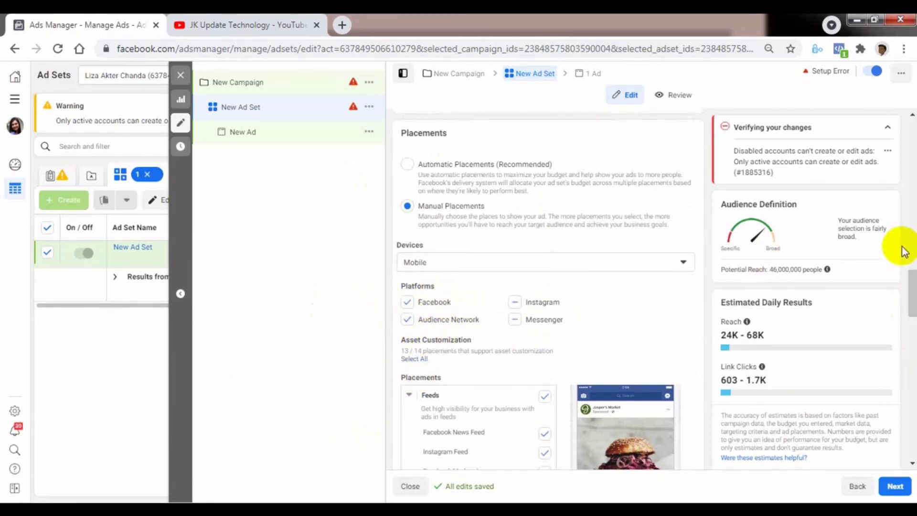
drag(909, 304, 910, 329)
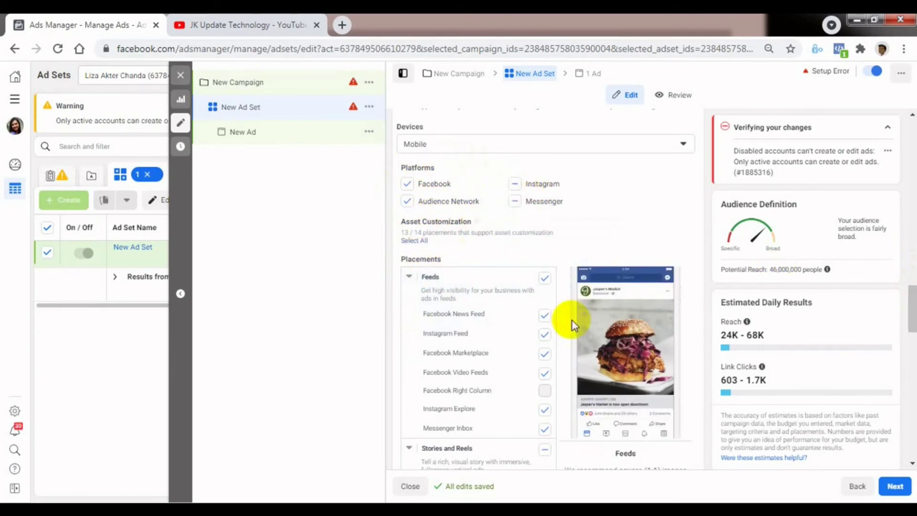
drag(906, 307, 907, 317)
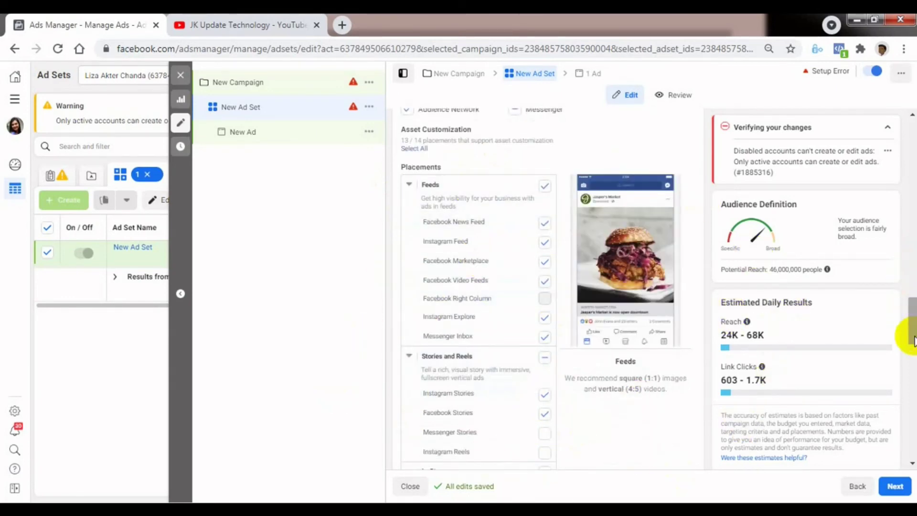
drag(907, 312, 907, 295)
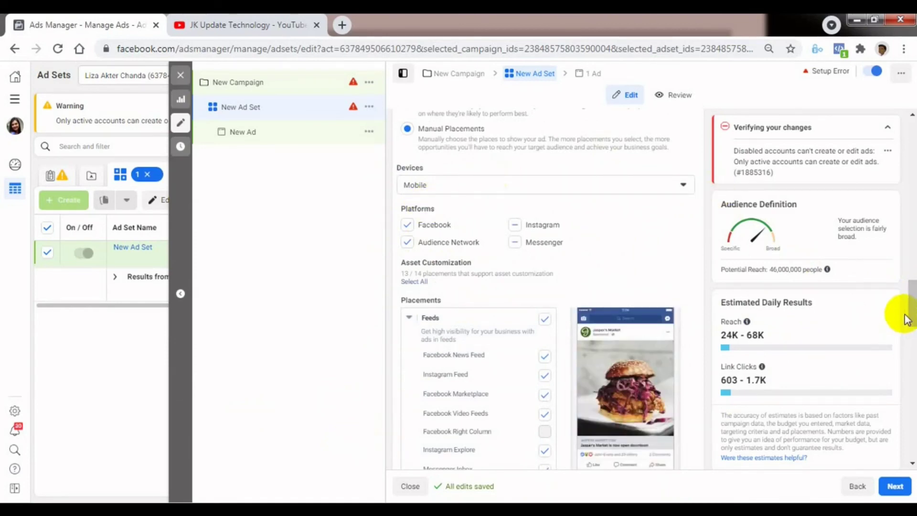
mouse_move(909, 309)
mouse_down()
mouse_move(913, 337)
mouse_move(911, 300)
mouse_up()
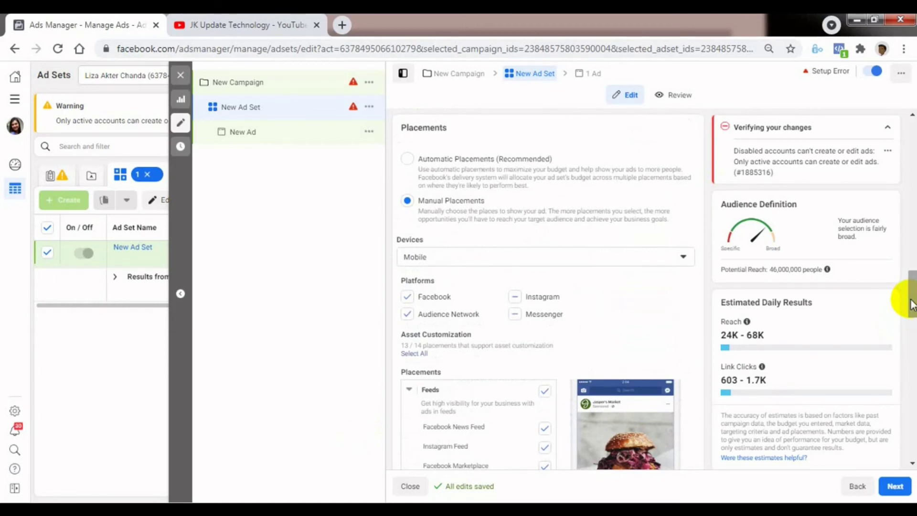
Check the device choices available for the manual placements along with the platforms and feed placements
click(491, 258)
click(431, 373)
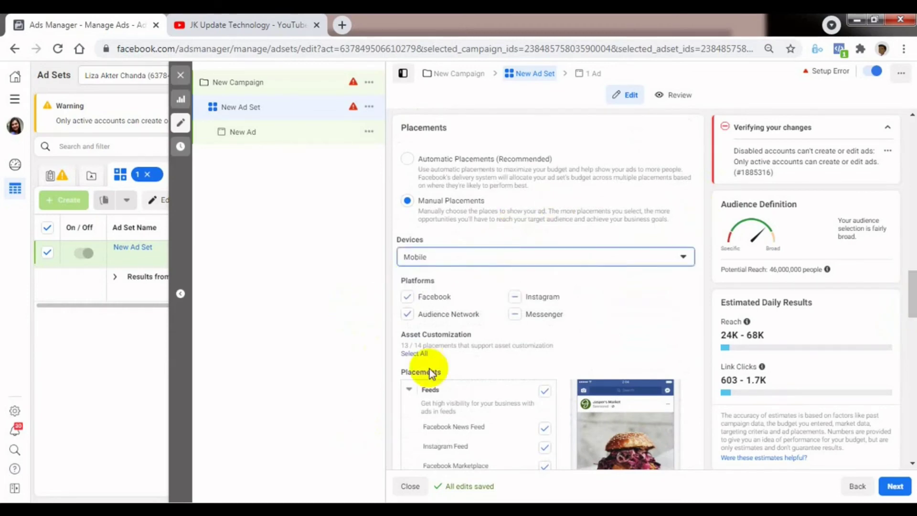
drag(909, 305, 907, 333)
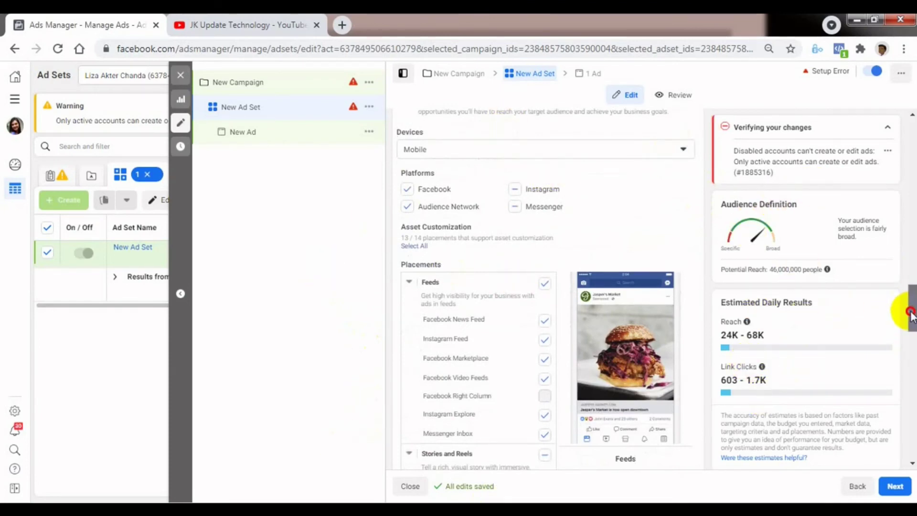
drag(910, 313, 909, 287)
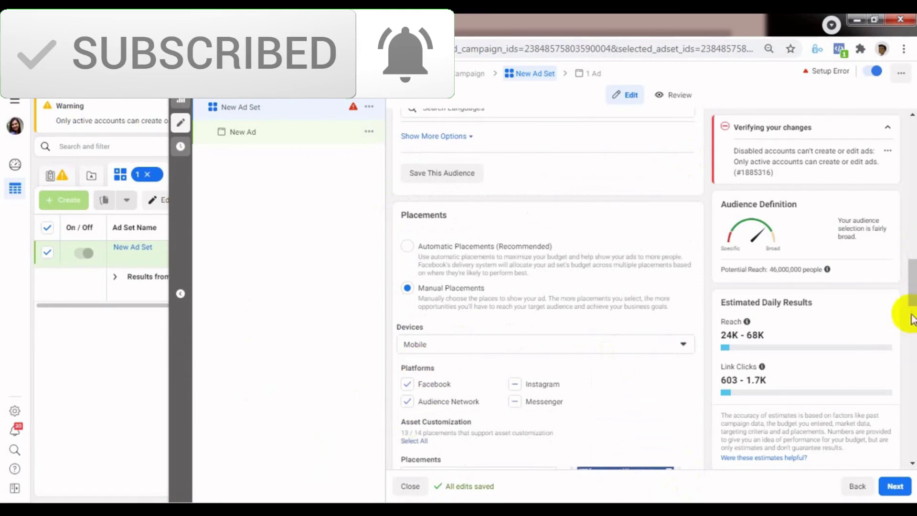
mouse_move(902, 297)
mouse_down()
mouse_move(894, 341)
mouse_move(897, 306)
mouse_up()
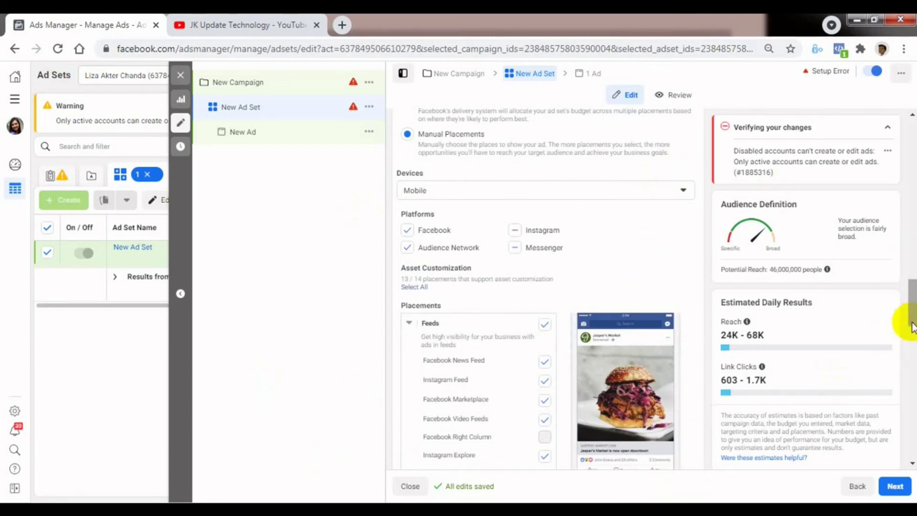
drag(913, 322, 909, 301)
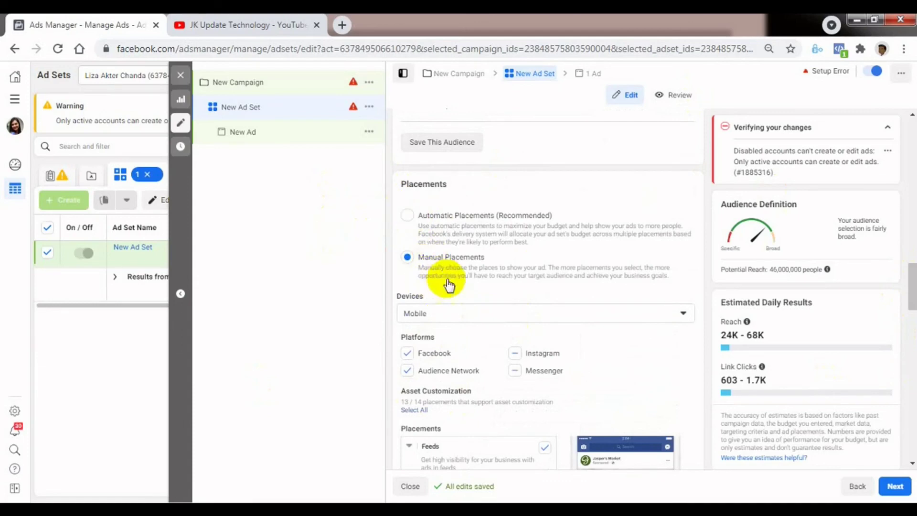
click(444, 317)
click(375, 323)
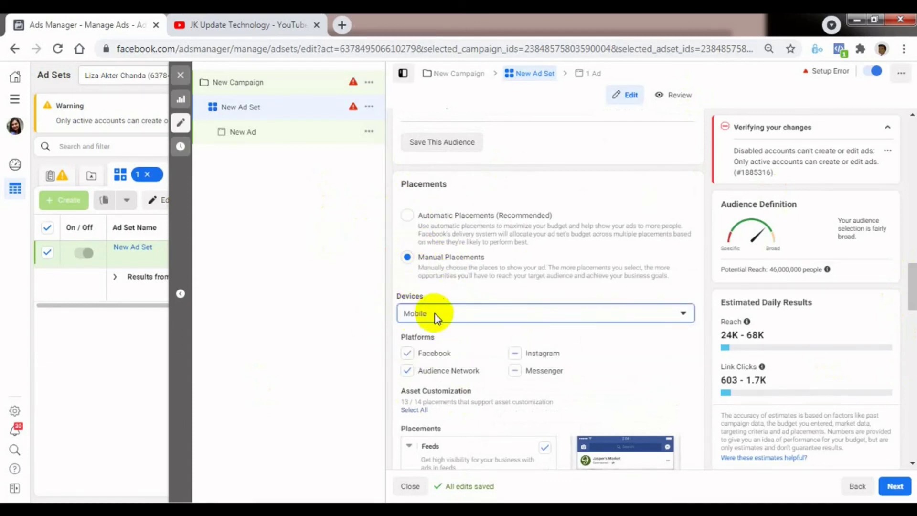
Switch the ad set to Automatic Placements (Recommended) and dismiss the browser notification
click(424, 230)
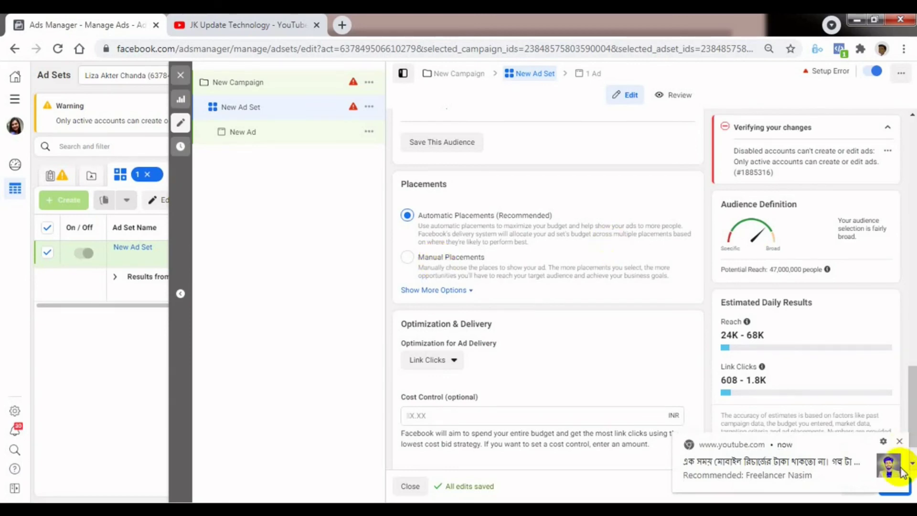
click(899, 440)
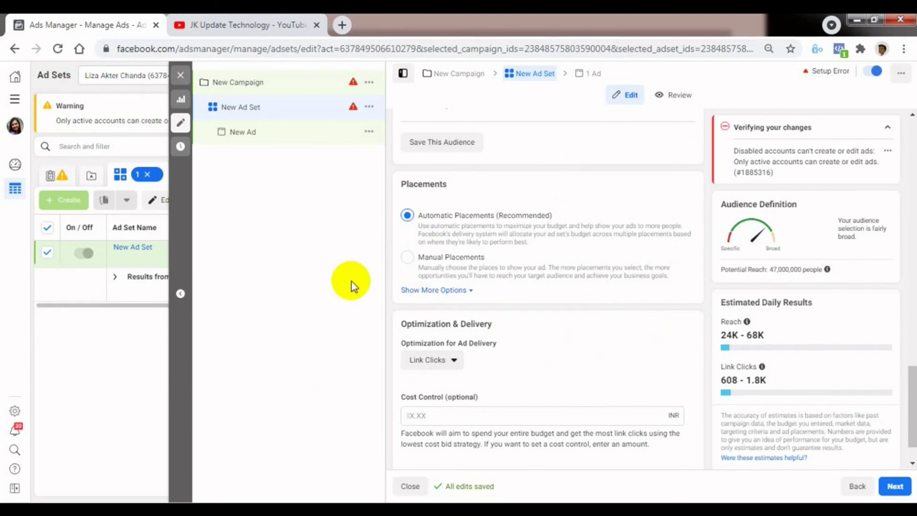
Switch the ad set back to Manual Placements and check its device types, platforms and feed placements
click(407, 258)
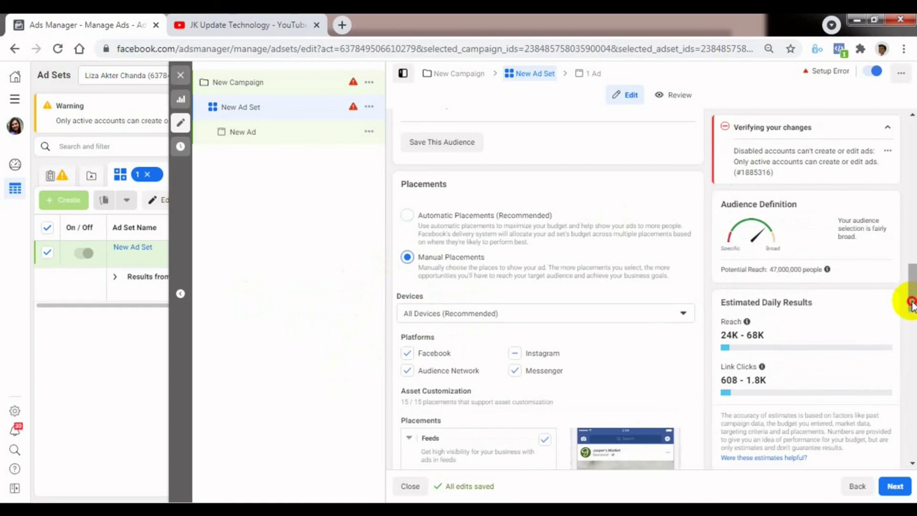
scroll(910, 304, down, 3)
click(477, 184)
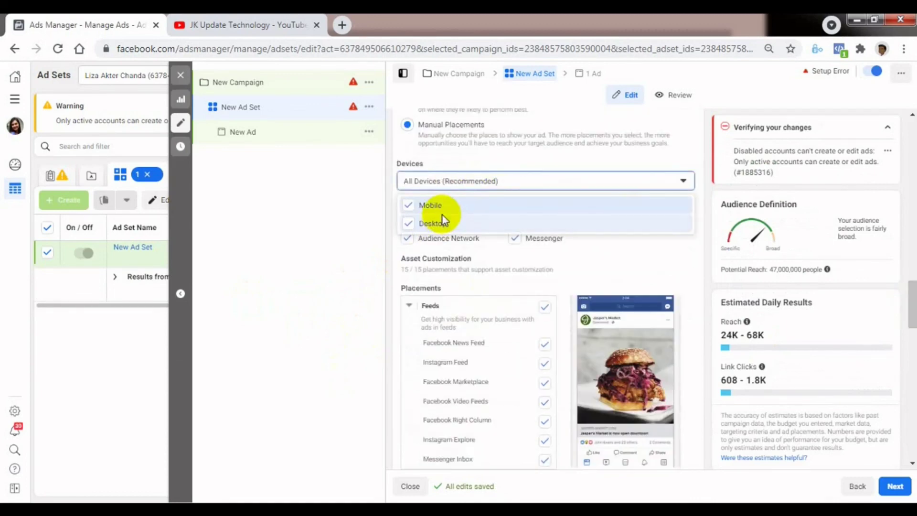
click(370, 256)
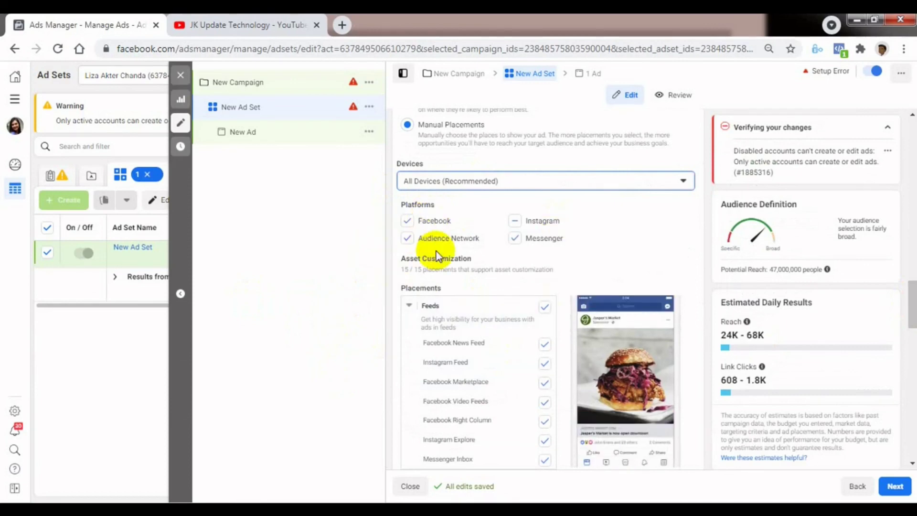
scroll(909, 317, down, 2)
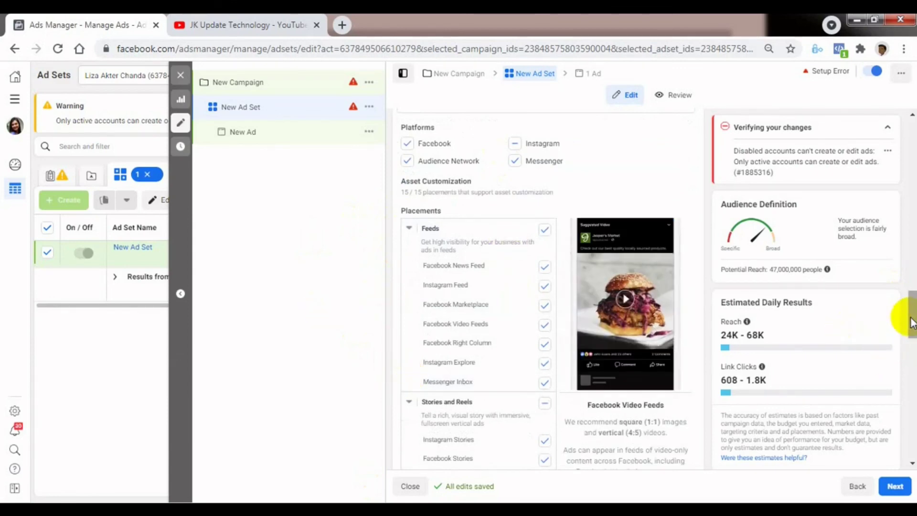
drag(910, 322, 895, 299)
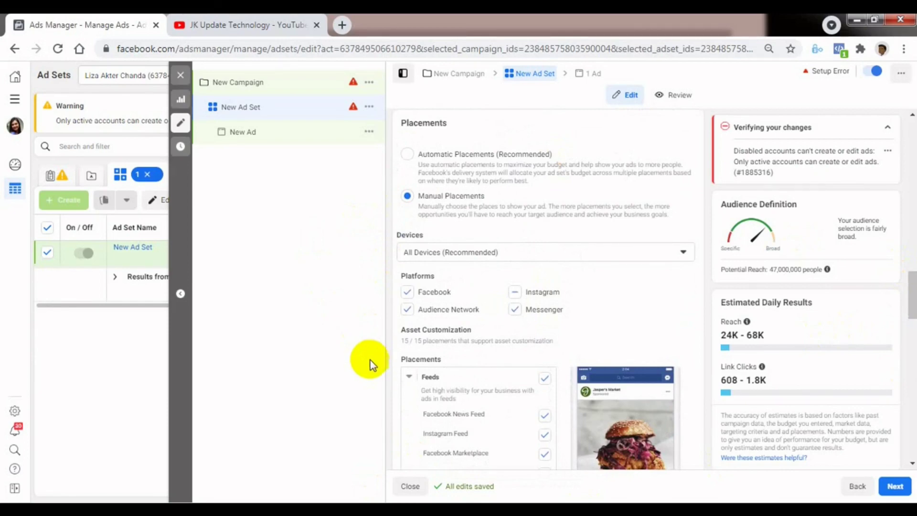
drag(910, 283, 910, 269)
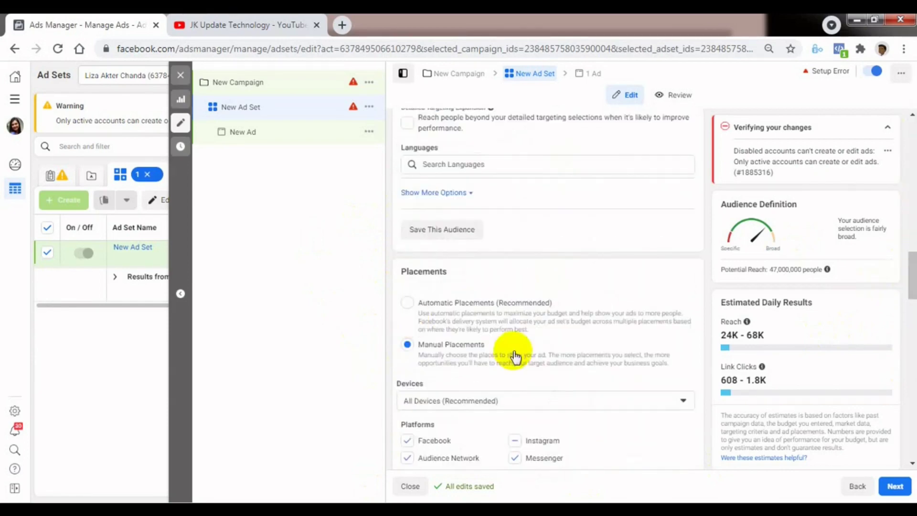